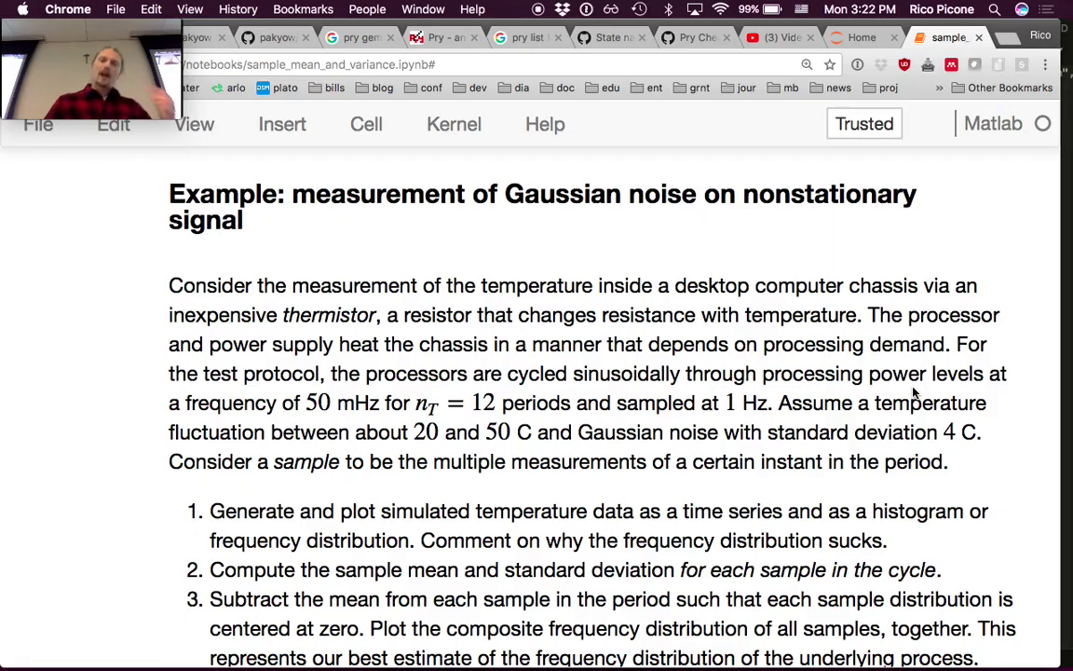
# - Scroll up from the Gaussian-noise example to the Nonstationary signal statistics discussion
pyautogui.scroll(10, 782, 471)
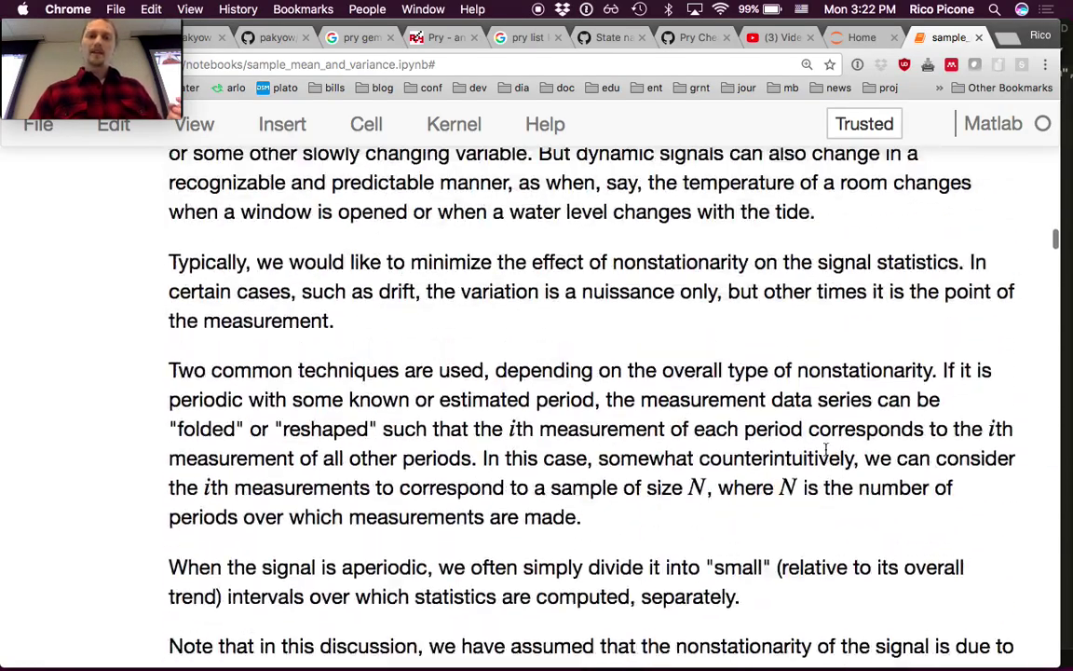
# - Read from Estimation and sample statistics down to the standard deviation of means ≈ S_X/√N paragraph
pyautogui.scroll(15, 825, 450)
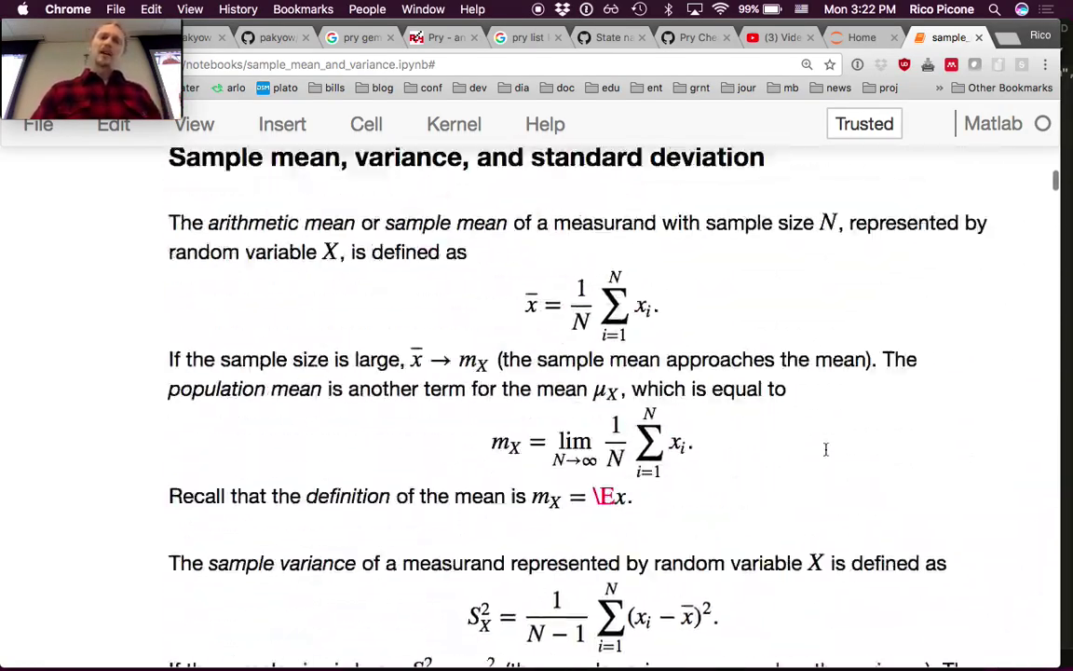
pyautogui.scroll(8, 826, 450)
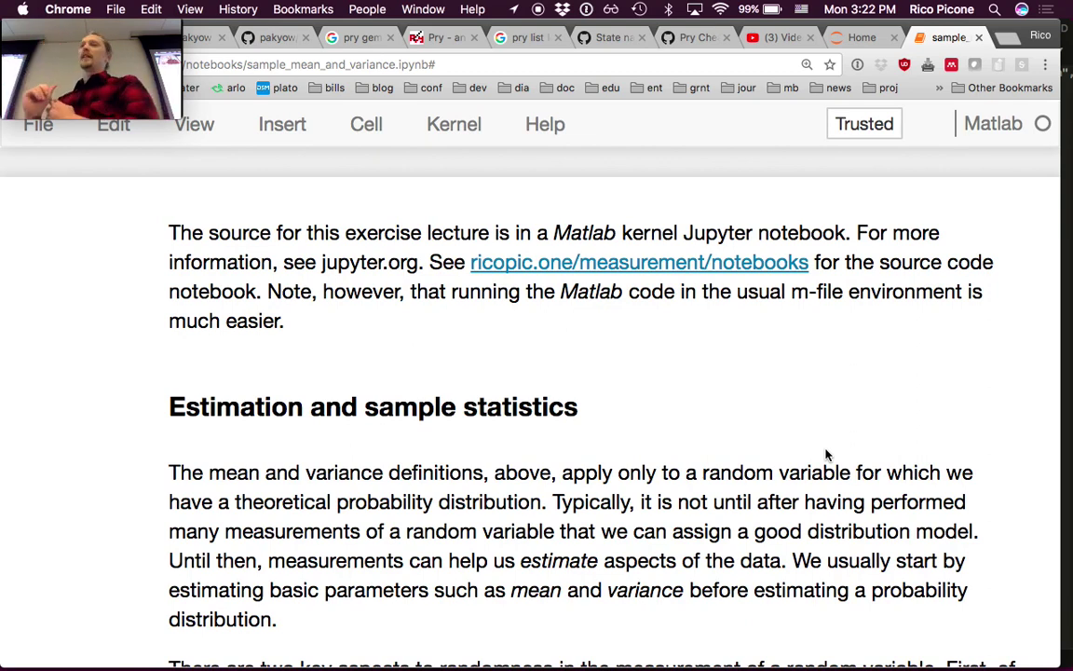
pyautogui.scroll(-18, 825, 454)
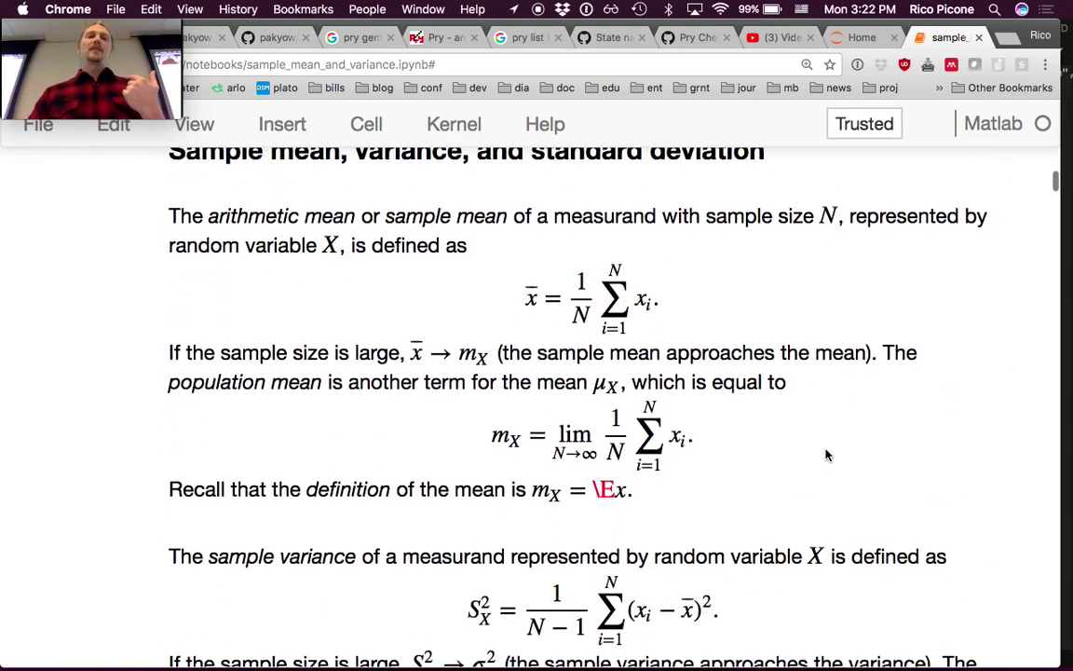
pyautogui.scroll(-15, 688, 413)
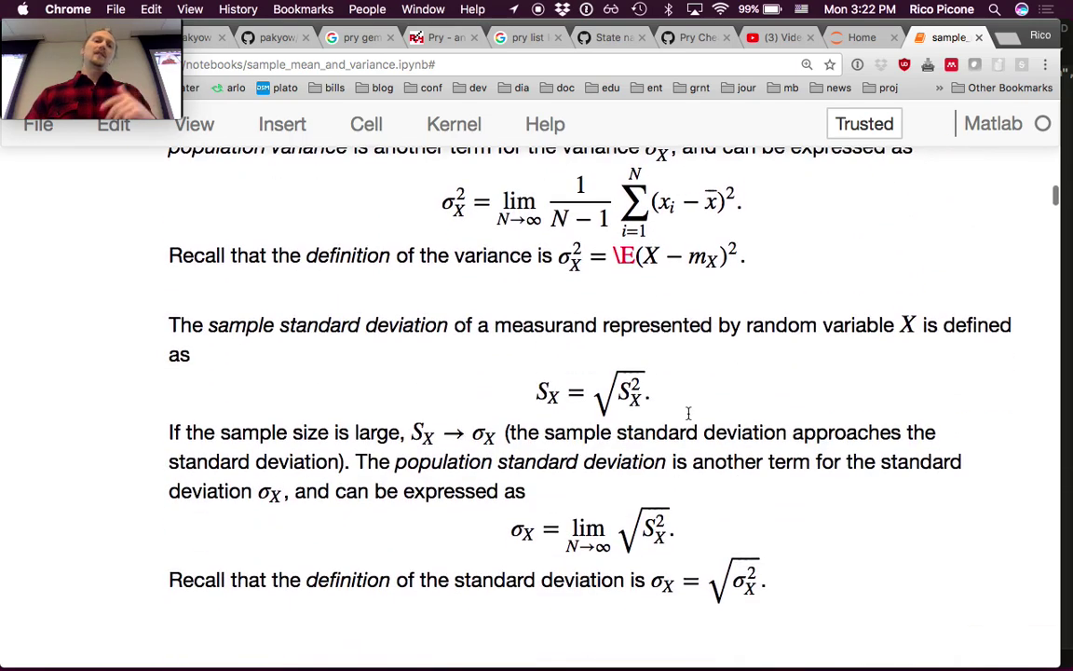
pyautogui.scroll(-4, 689, 413)
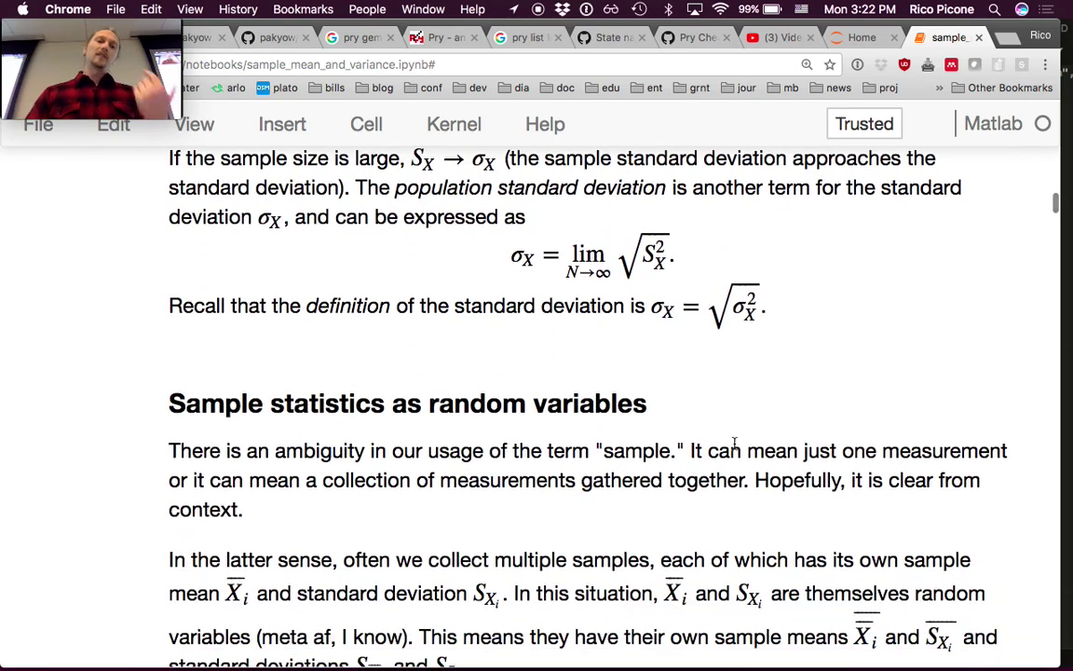
pyautogui.scroll(-3, 735, 447)
pyautogui.scroll(-6, 791, 484)
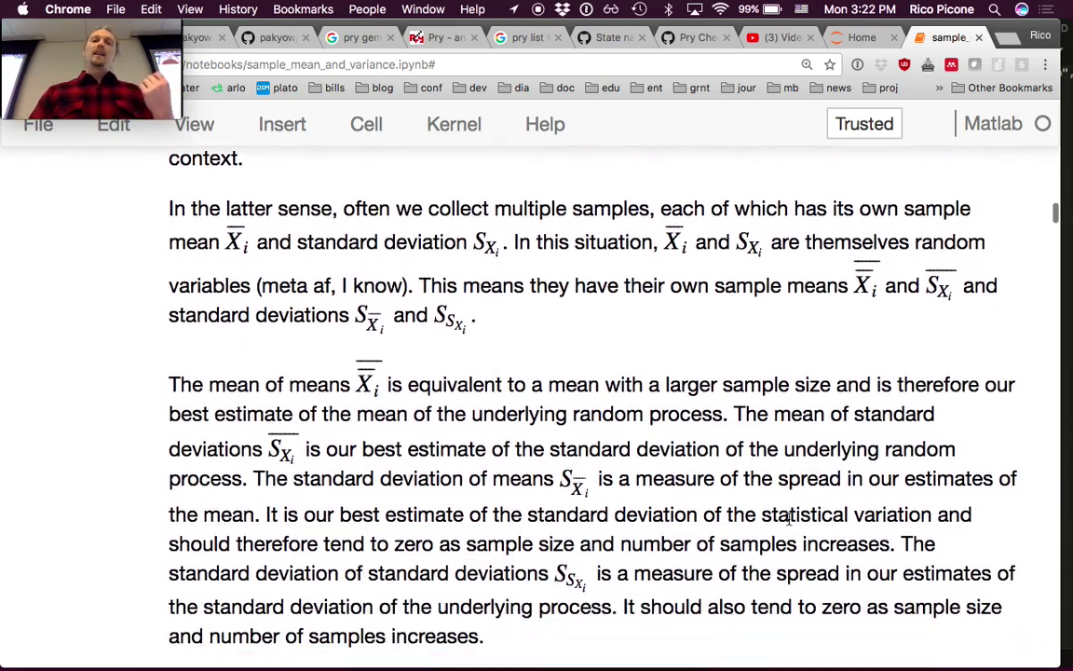
pyautogui.scroll(-3, 790, 521)
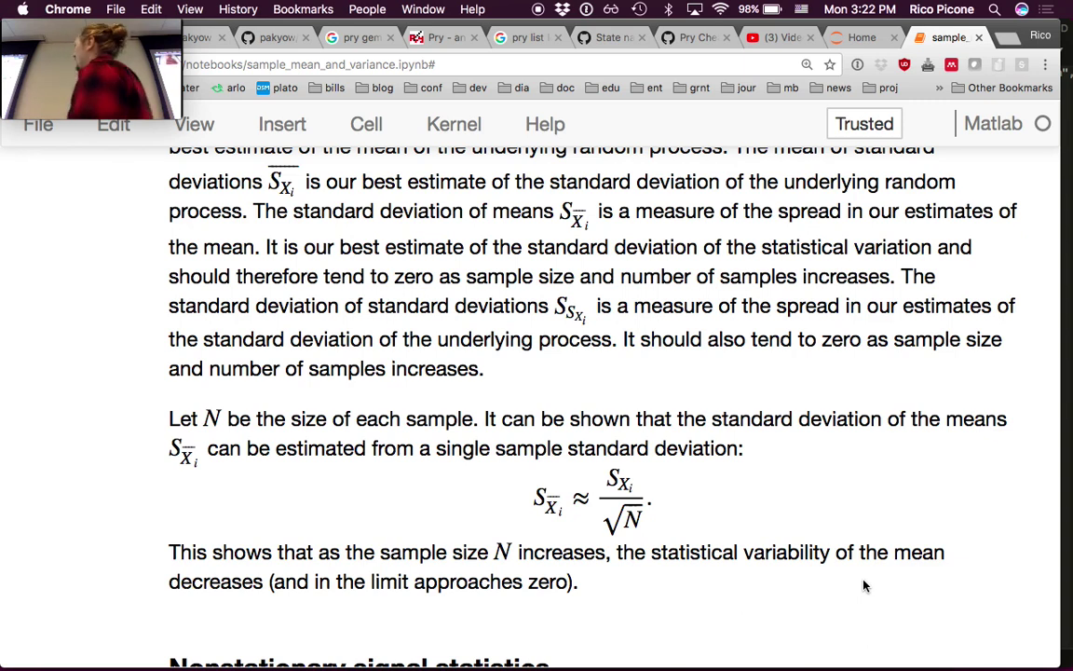
pyautogui.rightClick(863, 584)
# - Dismiss the context menu and scroll past Nonstationary signal statistics to the Gaussian-noise thermistor example
pyautogui.scroll(-1, 754, 579)
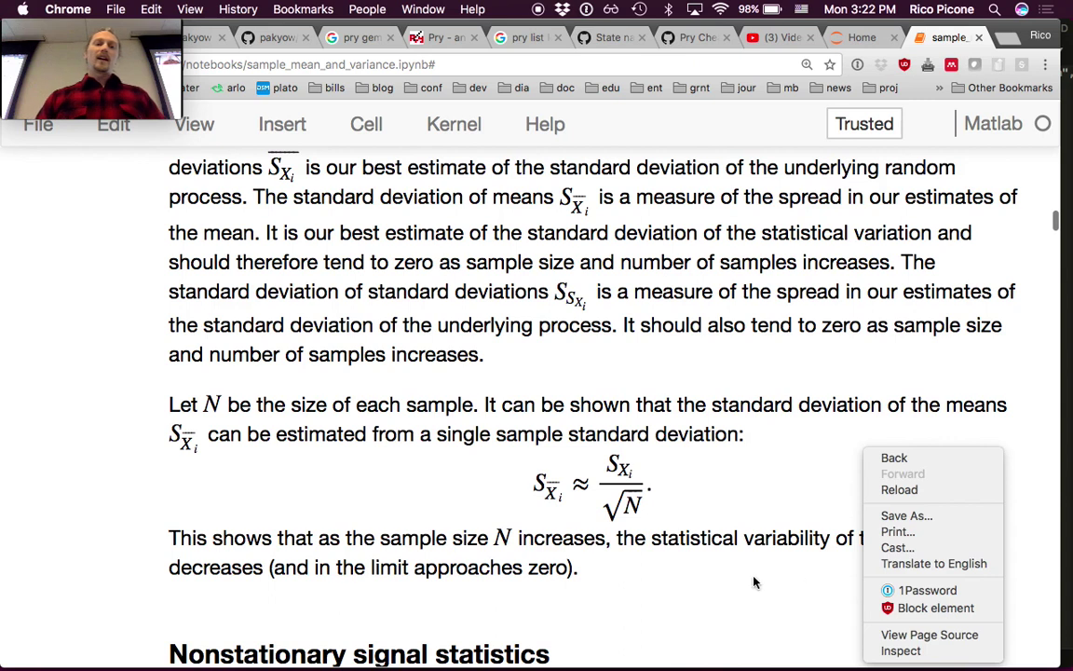
pyautogui.click(754, 580)
pyautogui.scroll(-5, 755, 579)
pyautogui.scroll(-3, 754, 583)
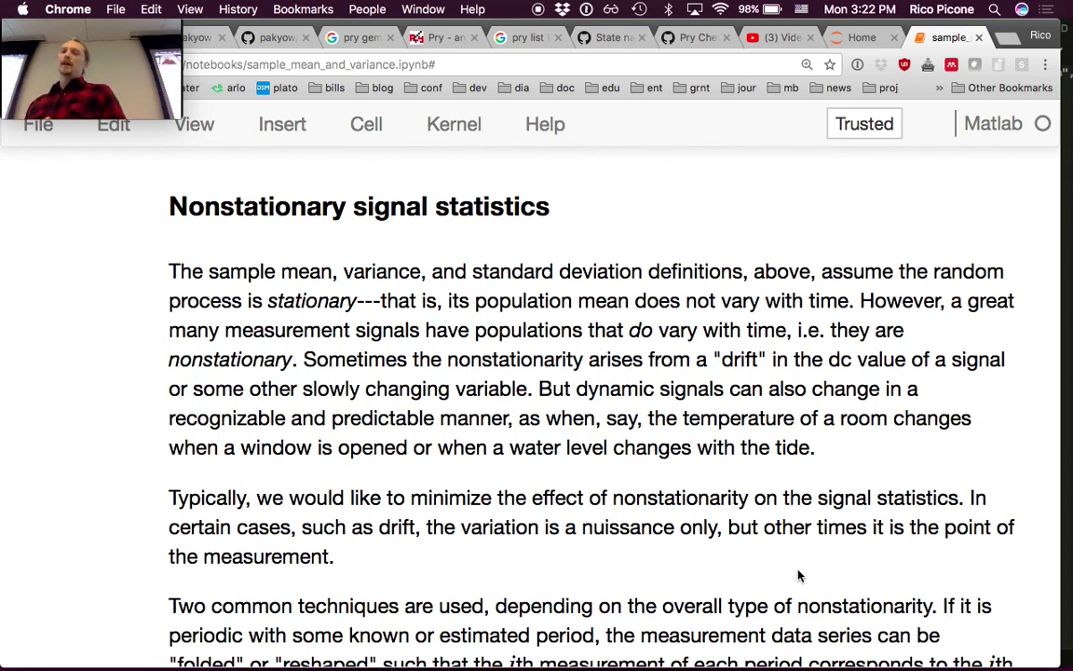
pyautogui.scroll(-15, 798, 575)
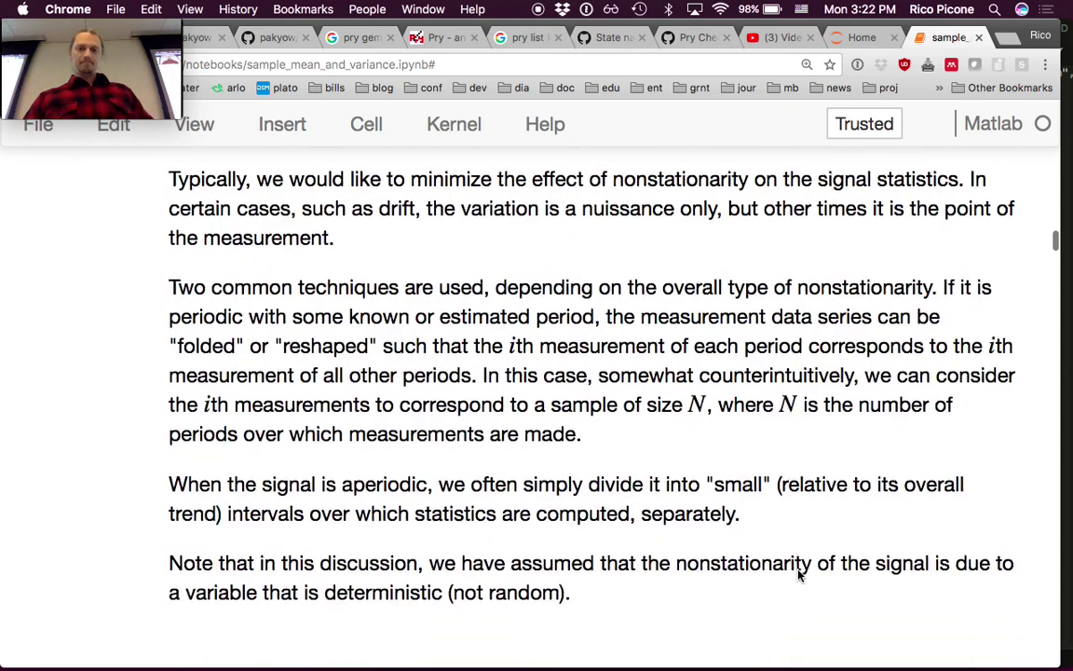
pyautogui.scroll(-2, 799, 576)
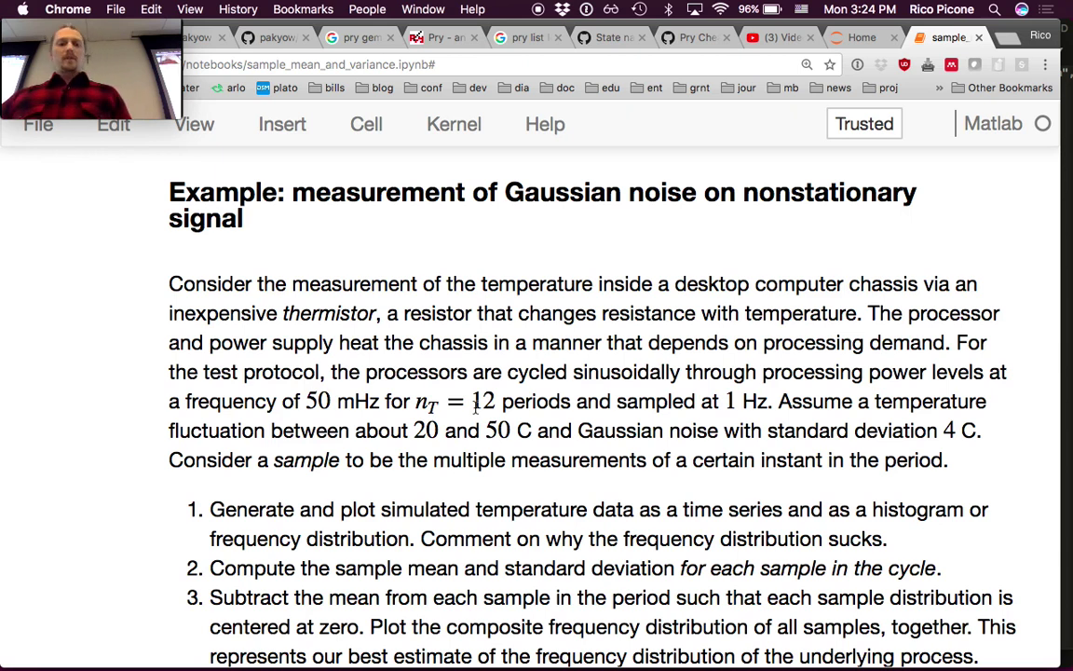
# - In Illustrator, create document Untitled-16 from the lectureNotes.ait template instead of a blank one
pyautogui.press('super+Tab')
pyautogui.press('super+Tab')
pyautogui.press('super+Tab')
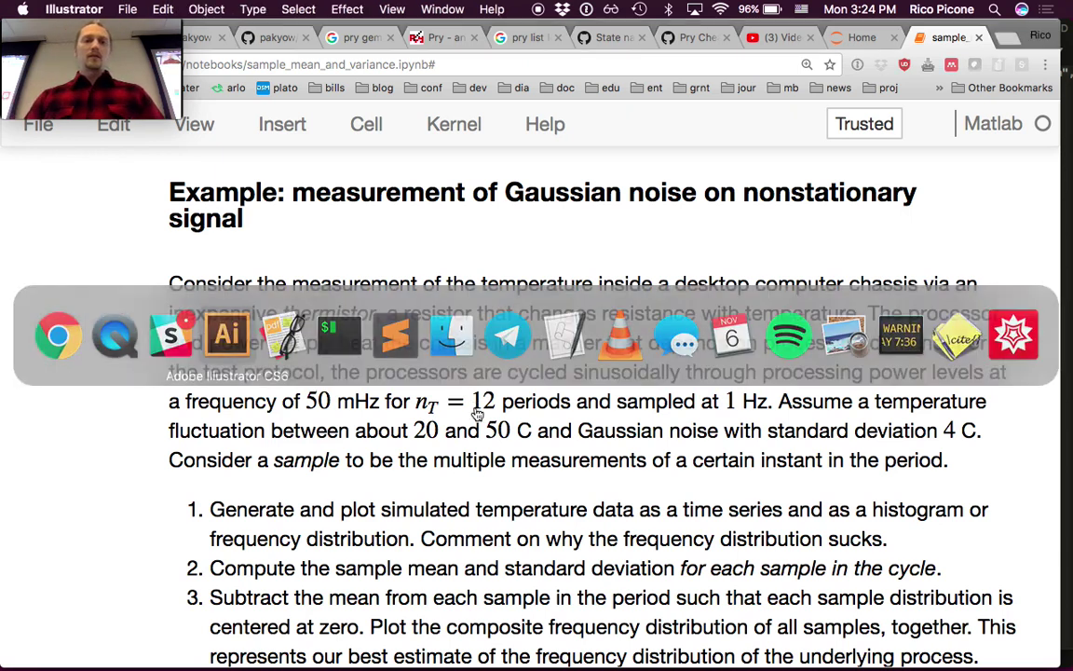
pyautogui.press('super+n')
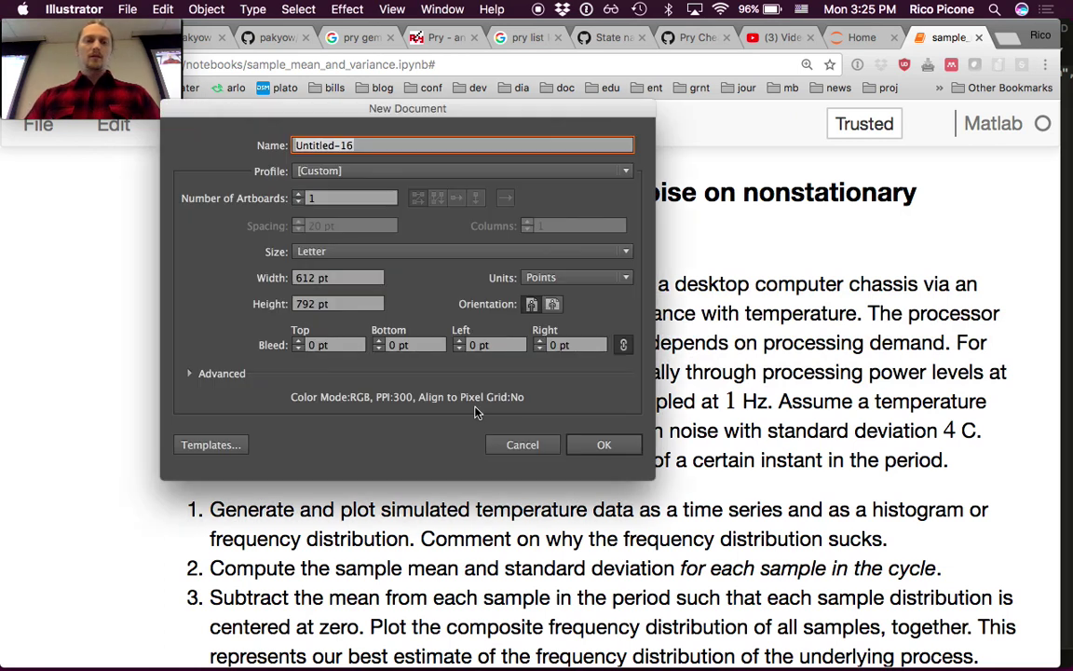
pyautogui.press('Escape')
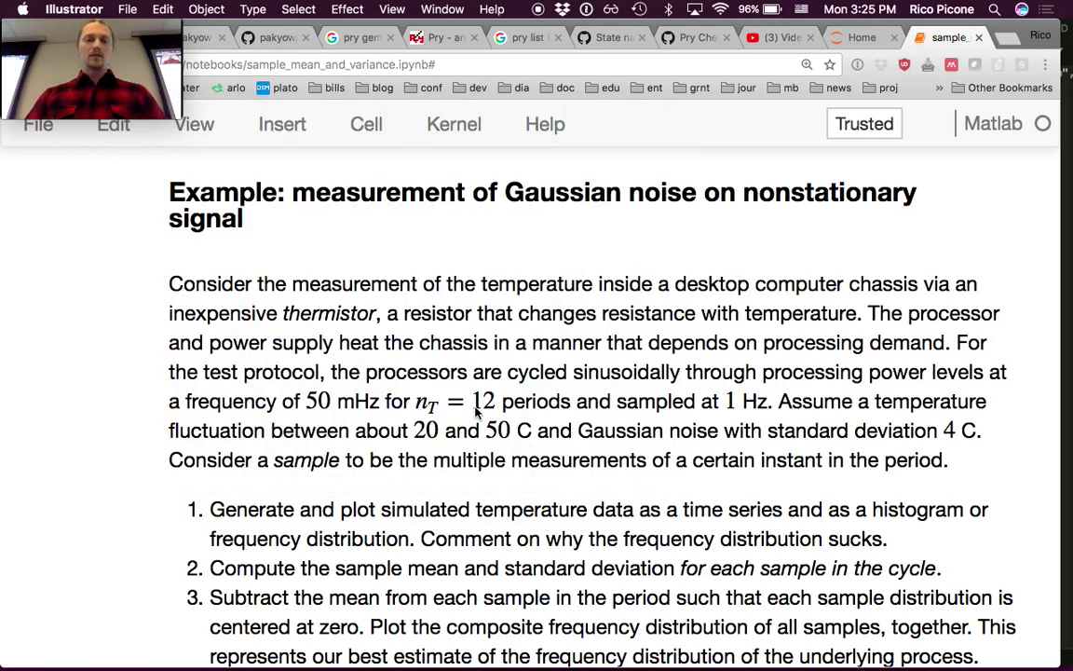
pyautogui.press('super+shift+n')
pyautogui.press('l')
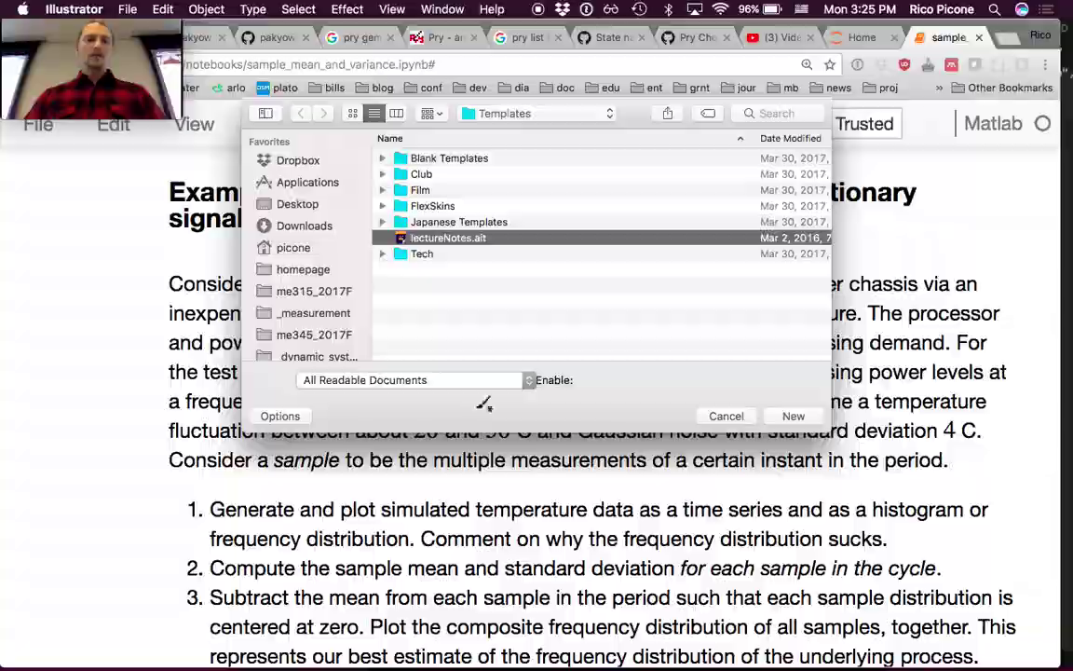
pyautogui.press('Return')
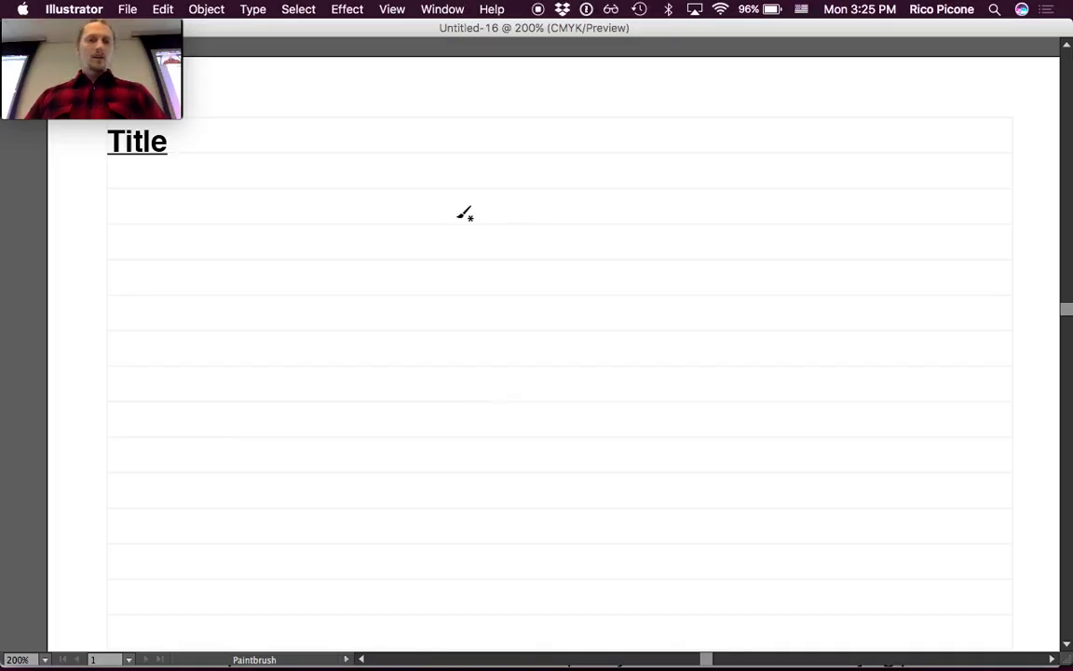
# - Brush vertical and horizontal plot axes, close the mybrushes library, and hide all panels
pyautogui.moveTo(292, 168); pyautogui.dragTo(292, 438)
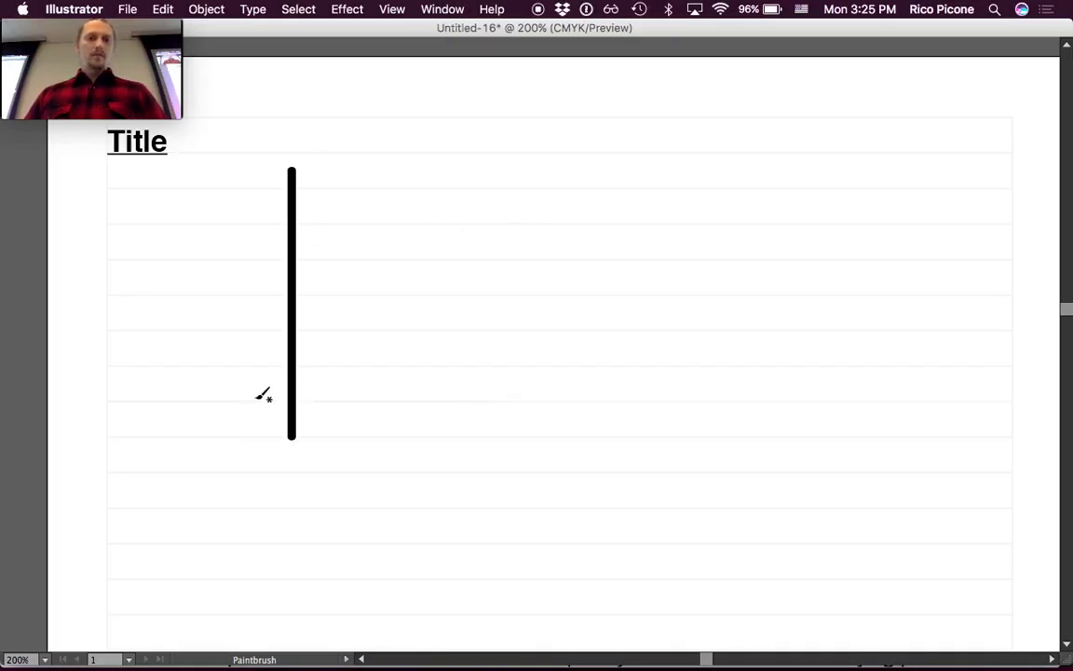
pyautogui.moveTo(188, 391)
pyautogui.mouseDown()
pyautogui.moveTo(882, 362)
pyautogui.moveTo(903, 391)
pyautogui.mouseUp()
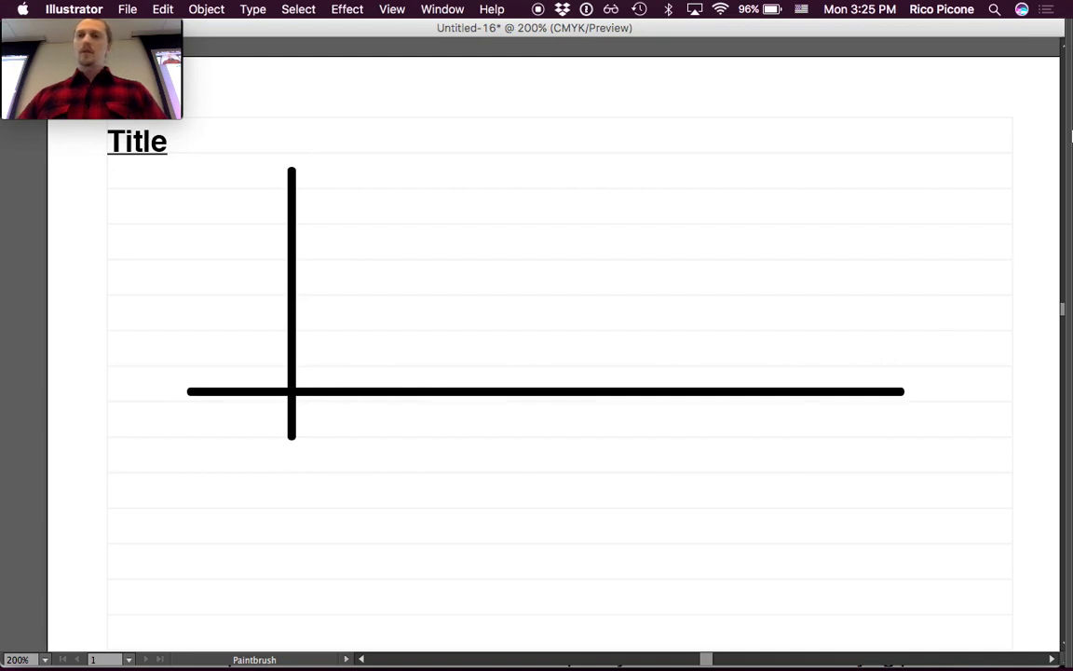
pyautogui.click(1055, 175)
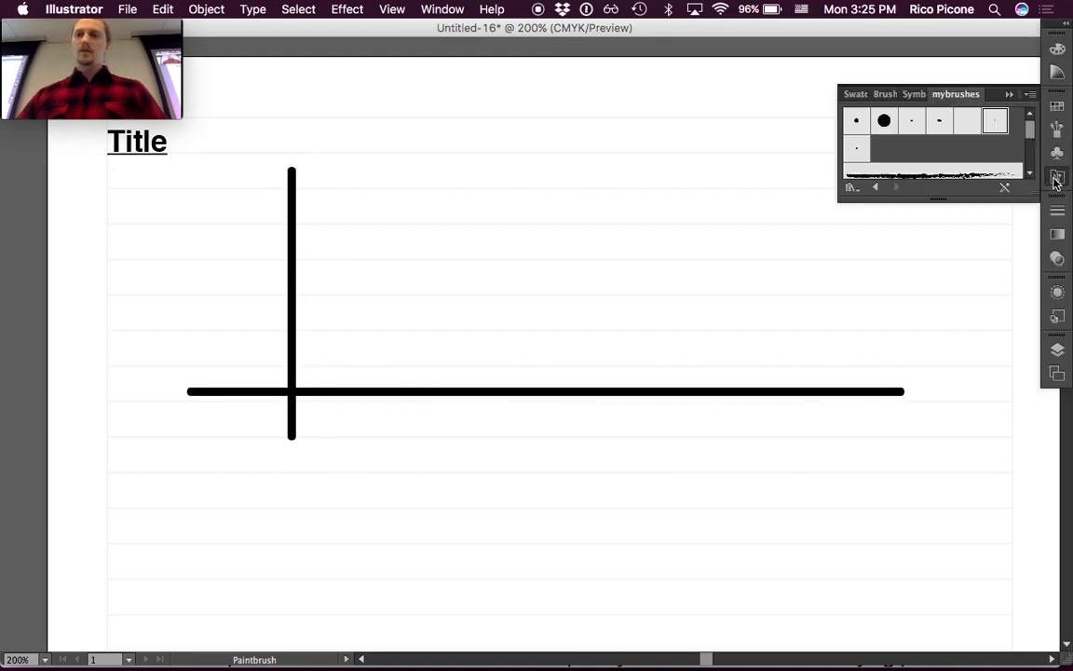
pyautogui.click(1009, 94)
pyautogui.press('Tab')
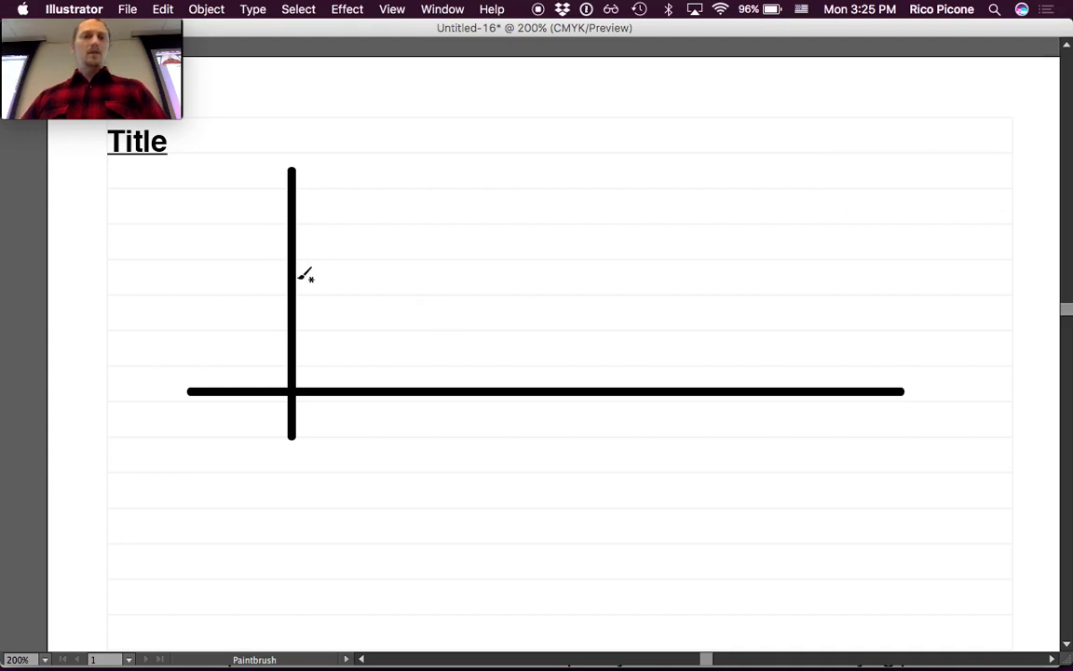
# - Draw the sine curve, hand-write axis labels 20 and 50, and scribble noise over the first period
pyautogui.moveTo(302, 244)
pyautogui.mouseDown()
pyautogui.moveTo(339, 189)
pyautogui.moveTo(364, 189)
pyautogui.moveTo(413, 316)
pyautogui.moveTo(440, 327)
pyautogui.moveTo(465, 312)
pyautogui.moveTo(504, 213)
pyautogui.moveTo(539, 181)
pyautogui.moveTo(602, 308)
pyautogui.moveTo(625, 311)
pyautogui.moveTo(688, 180)
pyautogui.moveTo(727, 218)
pyautogui.moveTo(761, 302)
pyautogui.moveTo(797, 314)
pyautogui.moveTo(836, 252)
pyautogui.moveTo(841, 203)
pyautogui.mouseUp()
pyautogui.moveTo(261, 328); pyautogui.dragTo(265, 326)
pyautogui.moveTo(249, 172)
pyautogui.mouseDown()
pyautogui.moveTo(246, 192)
pyautogui.moveTo(273, 174)
pyautogui.mouseUp()
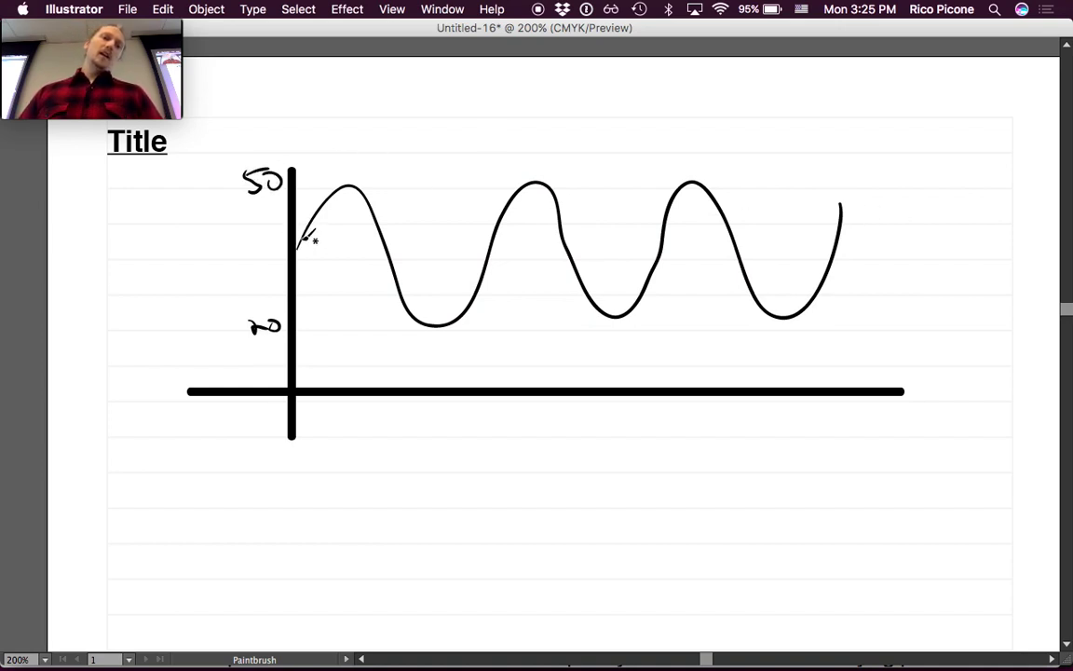
pyautogui.moveTo(298, 244)
pyautogui.mouseDown()
pyautogui.moveTo(337, 193)
pyautogui.moveTo(370, 197)
pyautogui.moveTo(408, 300)
pyautogui.moveTo(433, 316)
pyautogui.moveTo(471, 309)
pyautogui.moveTo(491, 239)
pyautogui.mouseUp()
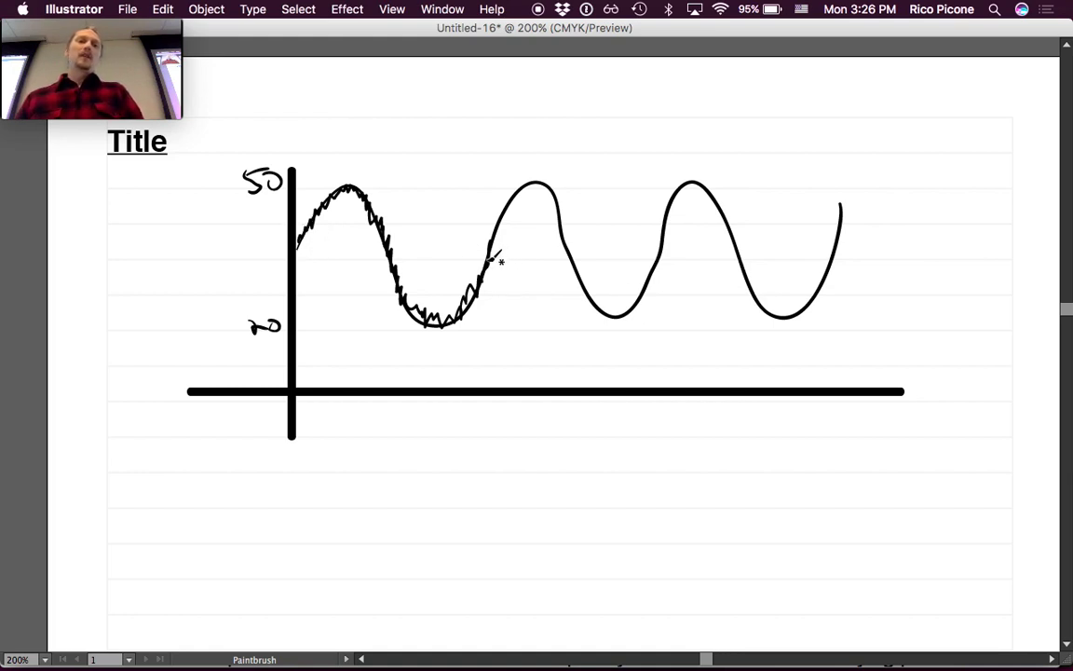
# - Paint ticks at the second and third period starts and a dot on each of the three peaks
pyautogui.moveTo(485, 265)
pyautogui.mouseDown()
pyautogui.moveTo(485, 247)
pyautogui.moveTo(485, 270)
pyautogui.mouseUp()
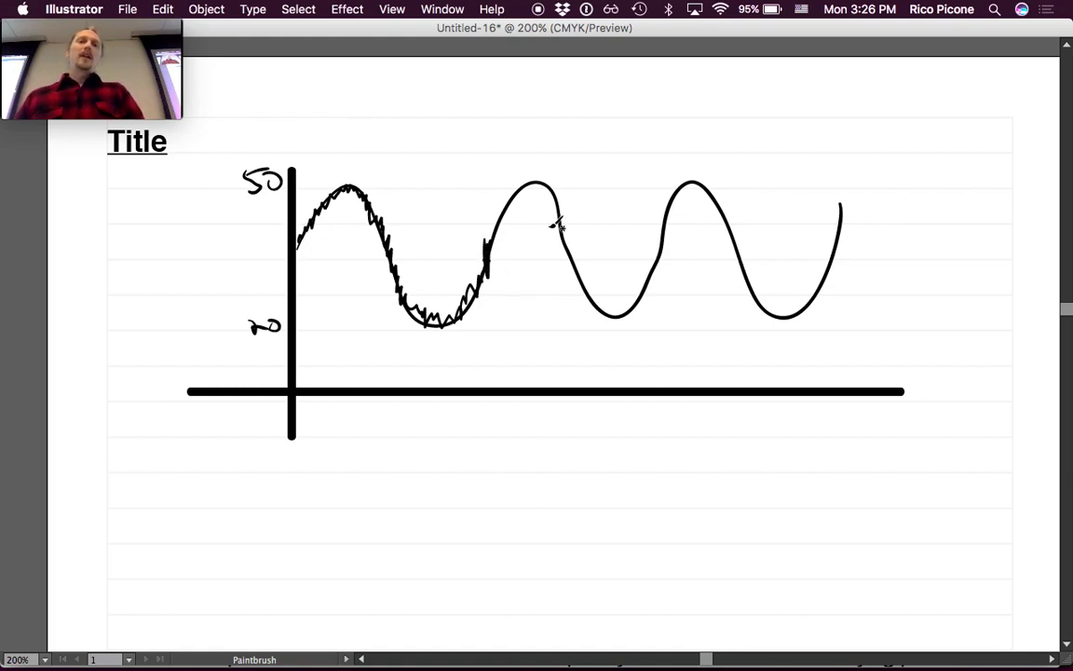
pyautogui.moveTo(658, 272); pyautogui.dragTo(658, 247)
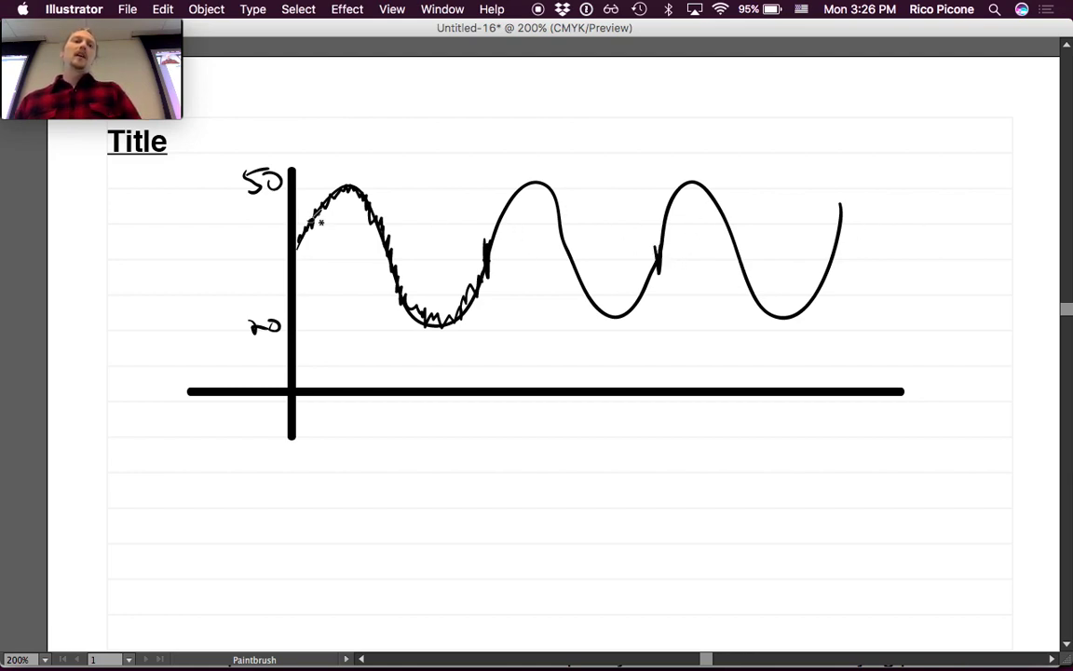
pyautogui.moveTo(352, 184); pyautogui.dragTo(346, 187)
pyautogui.moveTo(541, 181); pyautogui.dragTo(537, 184)
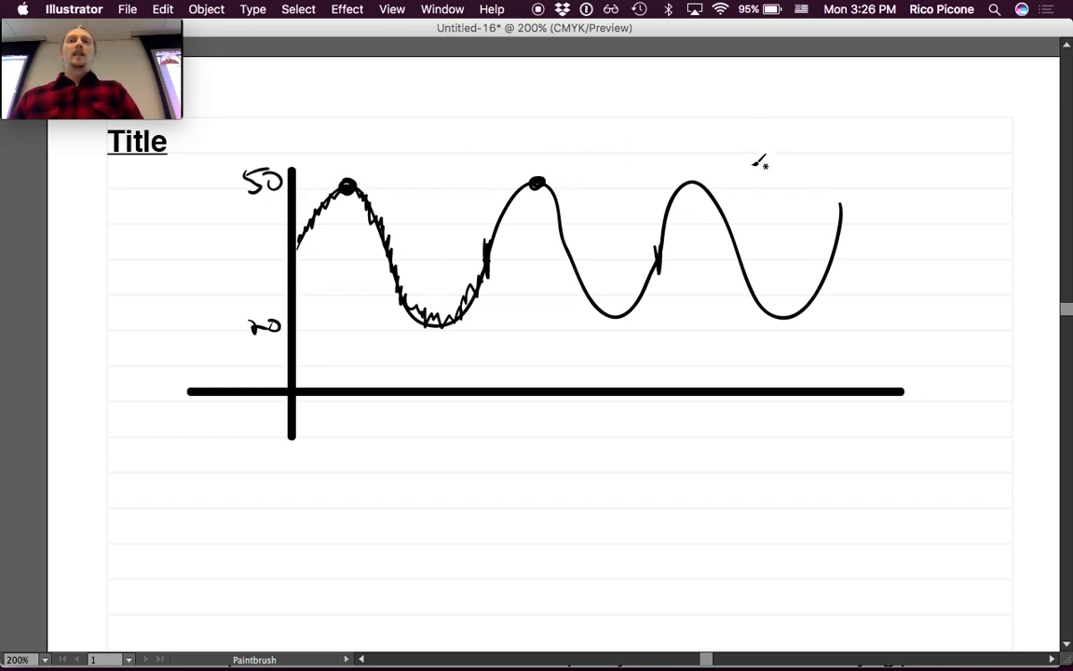
pyautogui.moveTo(691, 176); pyautogui.dragTo(690, 180)
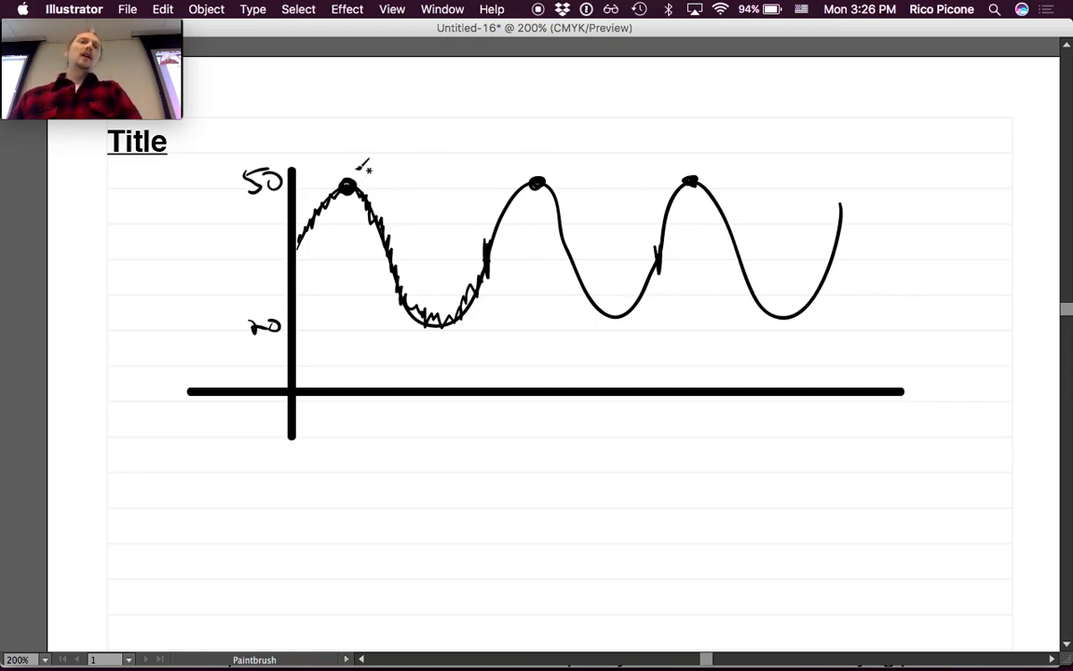
# - Draw a circle around each of the three peak dots
pyautogui.moveTo(347, 169); pyautogui.dragTo(370, 176)
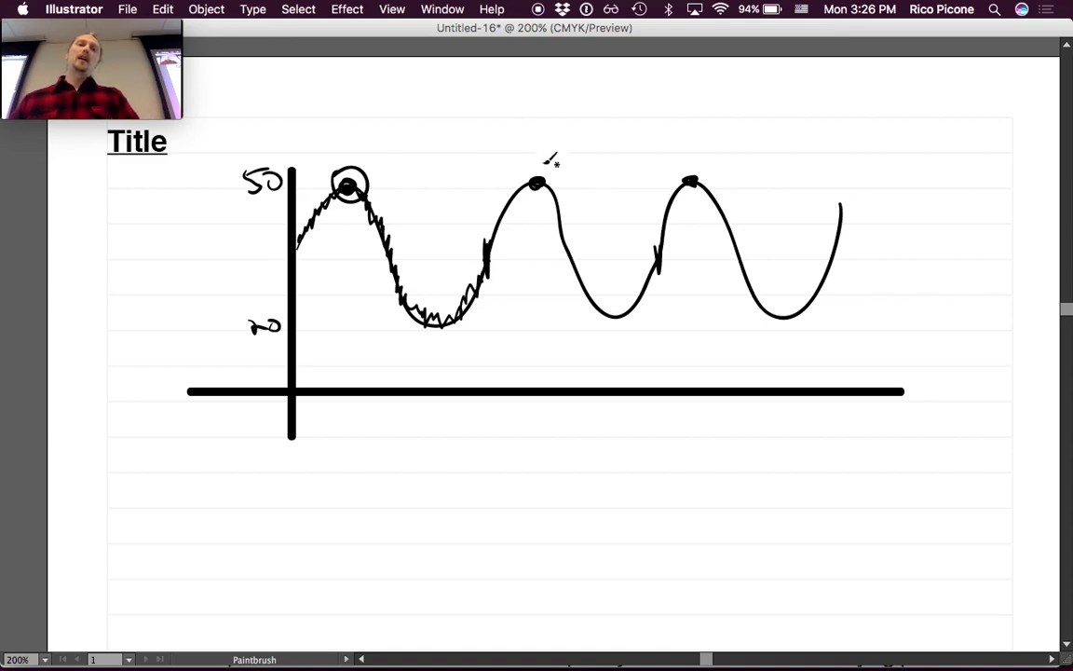
pyautogui.moveTo(550, 160)
pyautogui.mouseDown()
pyautogui.moveTo(546, 173)
pyautogui.moveTo(563, 167)
pyautogui.moveTo(553, 170)
pyautogui.mouseUp()
pyautogui.moveTo(691, 170)
pyautogui.mouseDown()
pyautogui.moveTo(710, 186)
pyautogui.moveTo(713, 176)
pyautogui.mouseUp()
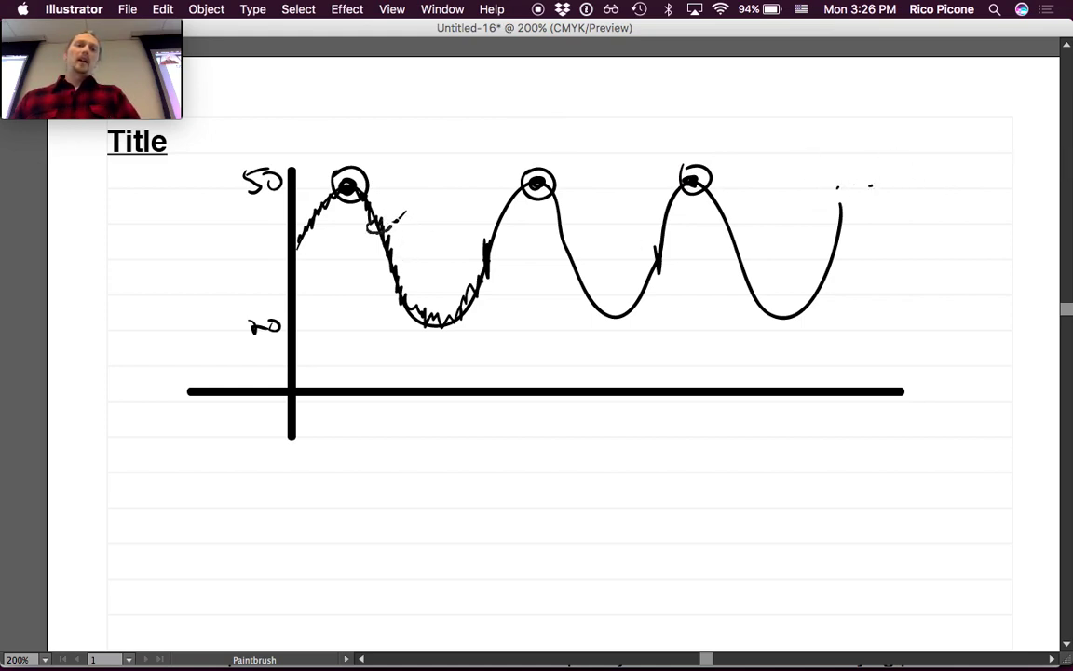
# - Add a circled sample point on each wave's falling slope
pyautogui.moveTo(390, 229)
pyautogui.mouseDown()
pyautogui.moveTo(380, 213)
pyautogui.moveTo(379, 224)
pyautogui.mouseUp()
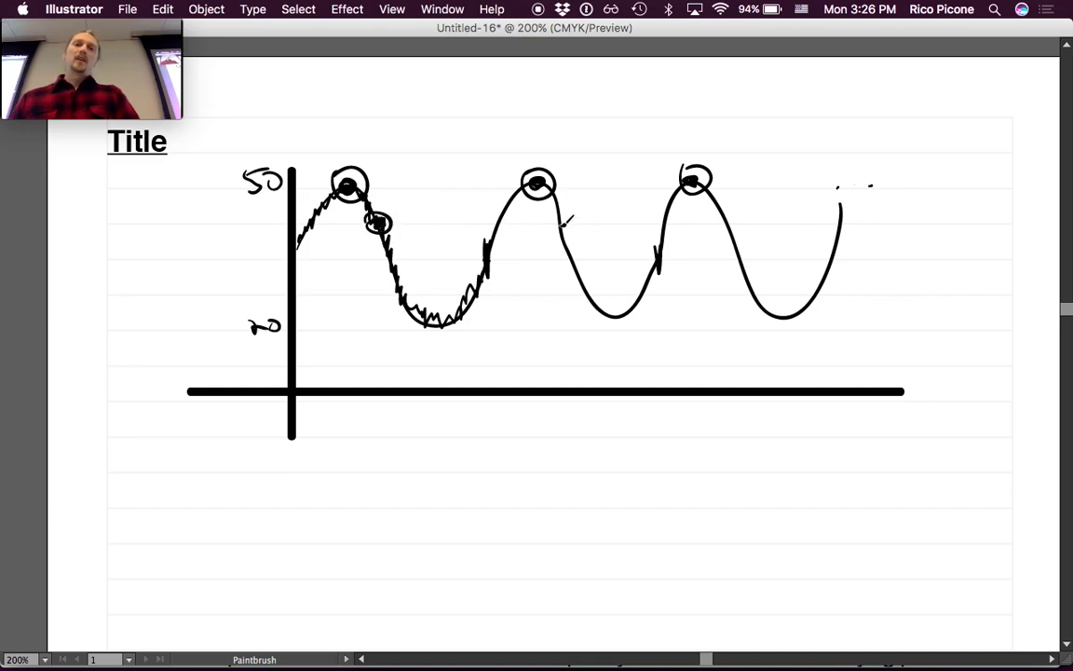
pyautogui.moveTo(566, 221); pyautogui.dragTo(564, 231)
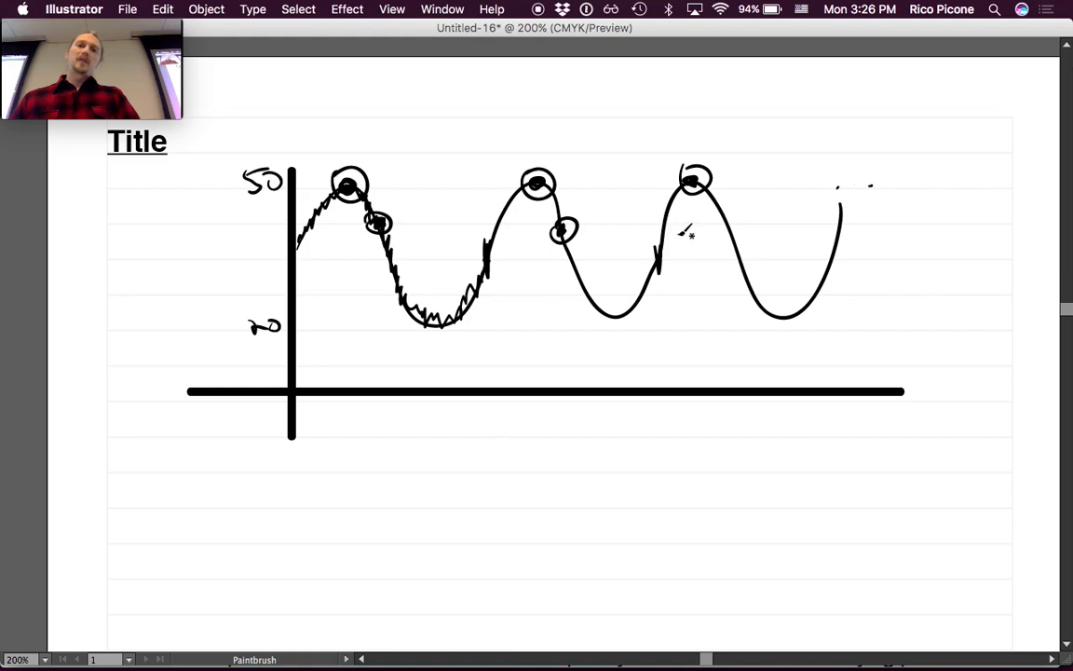
pyautogui.moveTo(749, 227); pyautogui.dragTo(739, 237)
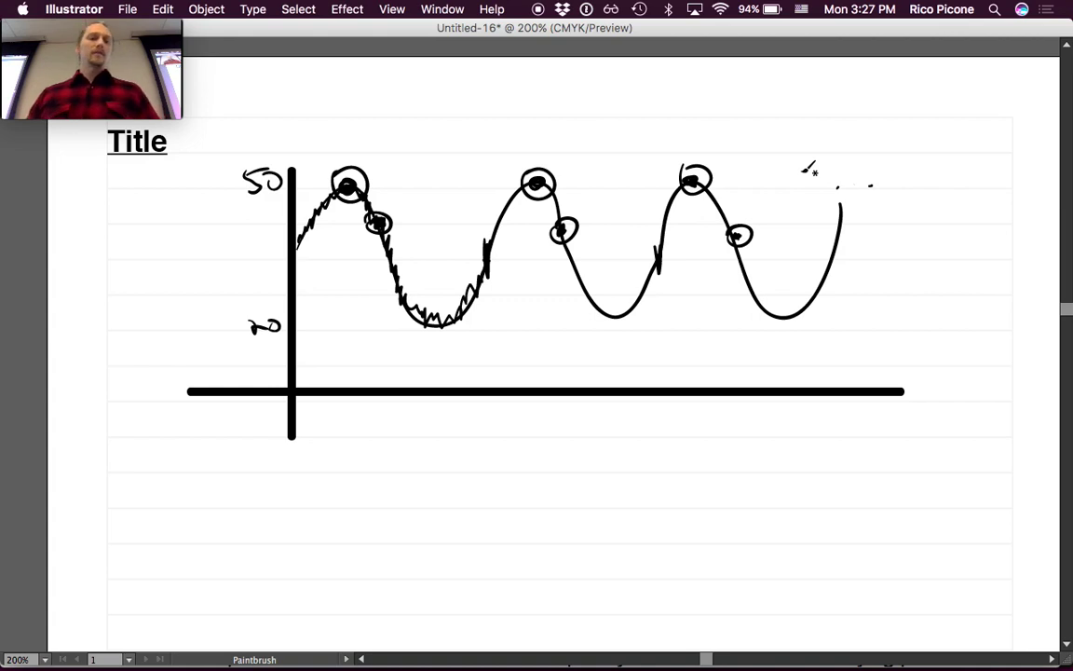
# - Back in the notebook, read through the example's six numbered tasks down to its first code cells
pyautogui.press('super+Tab')
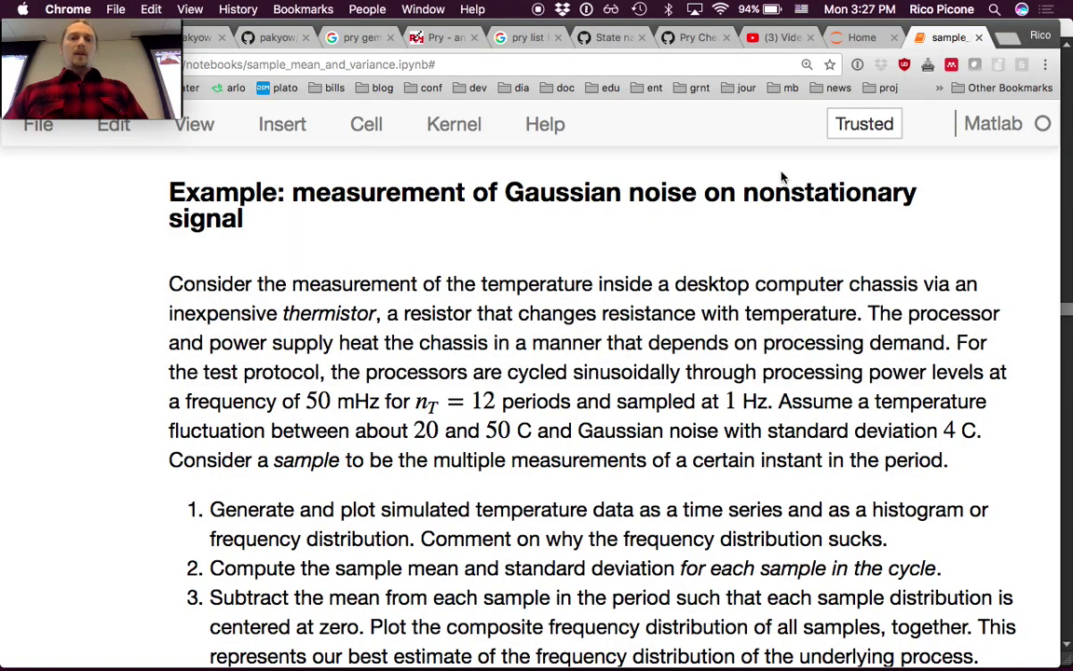
pyautogui.scroll(-3, 595, 389)
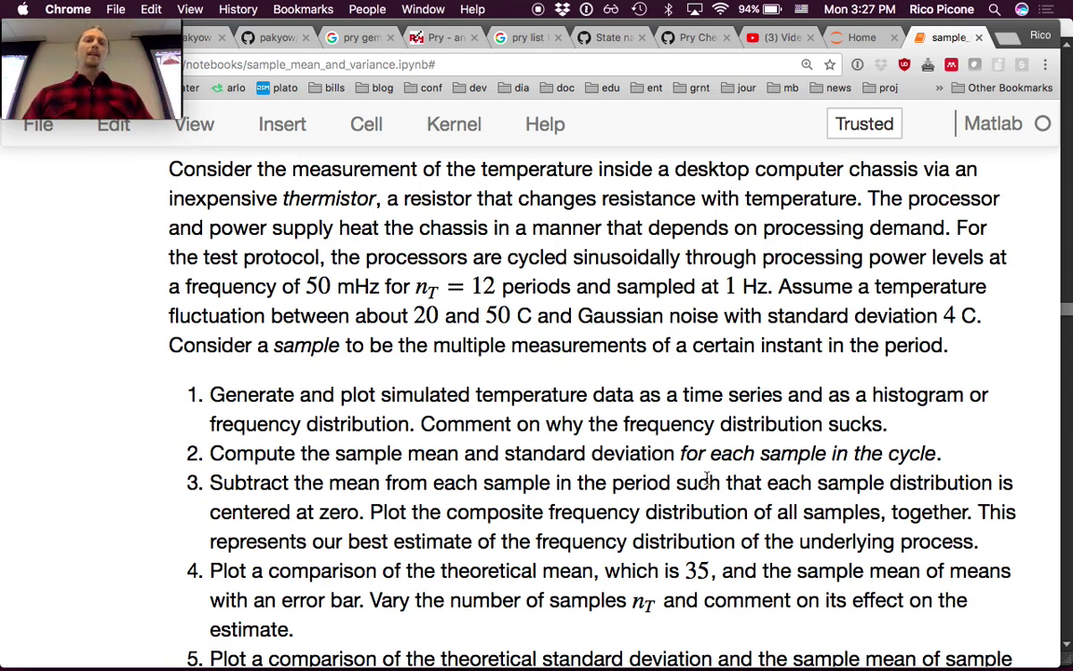
pyautogui.scroll(-10, 708, 478)
pyautogui.scroll(8, 706, 479)
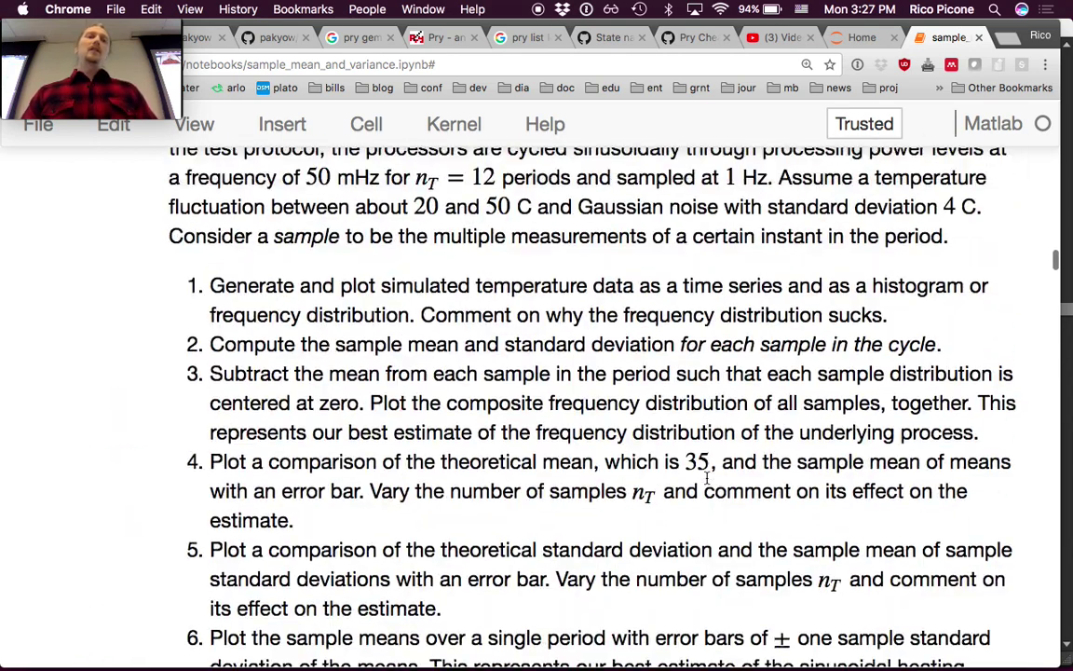
pyautogui.scroll(5, 706, 478)
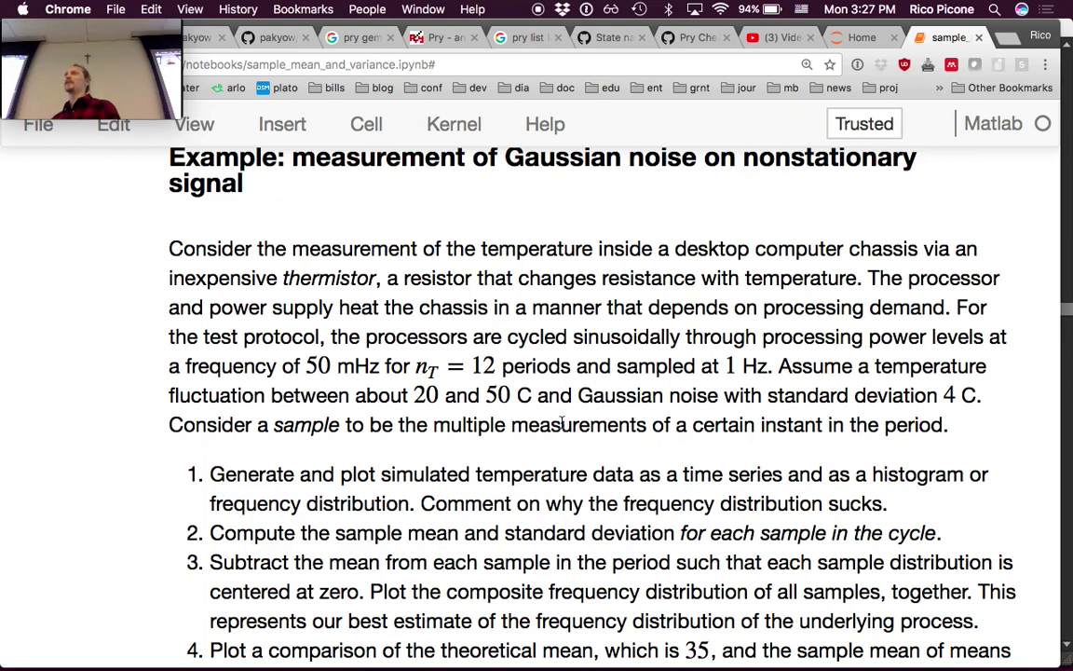
pyautogui.scroll(-10, 561, 423)
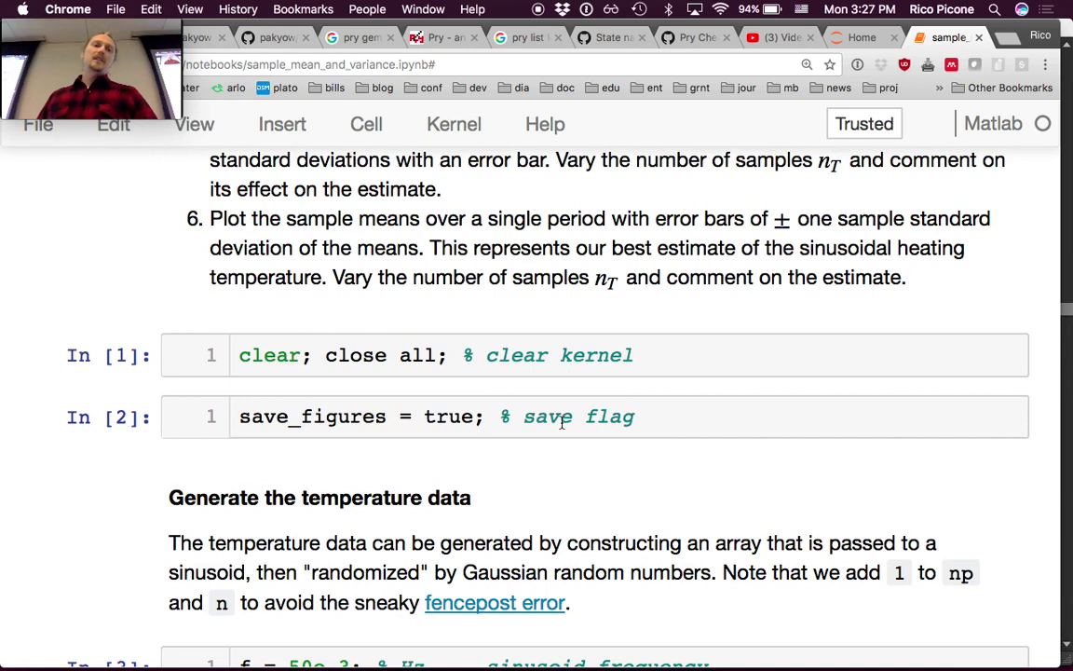
# - Run the clear-kernel cell In [1] and move on to the save_figures = true cell
pyautogui.click(689, 359)
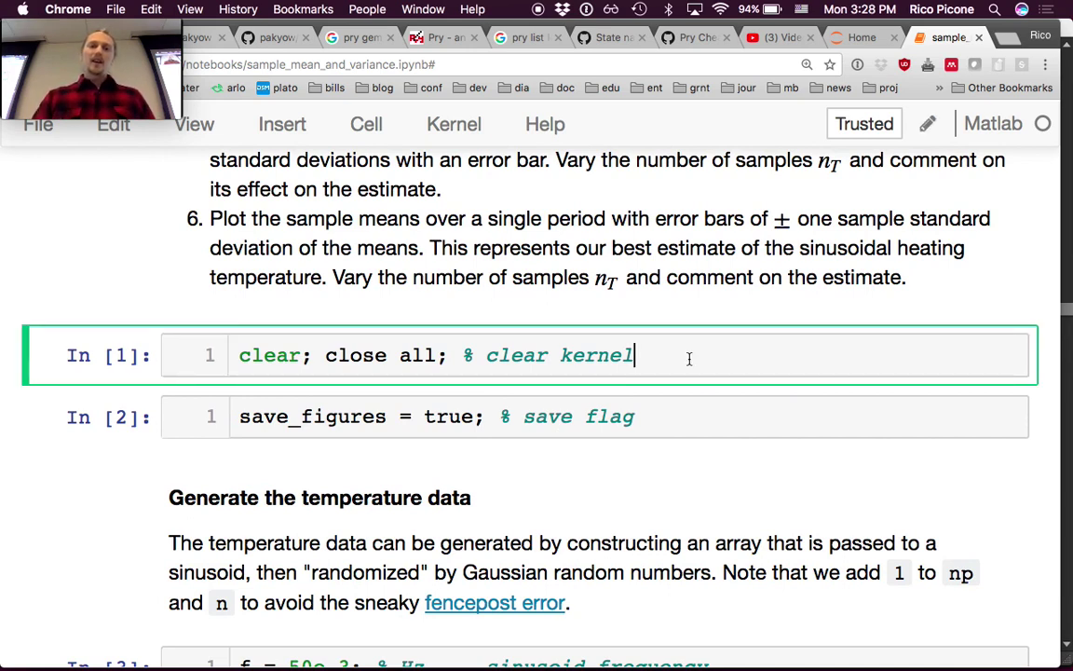
pyautogui.hotkey('shift', 'Return')
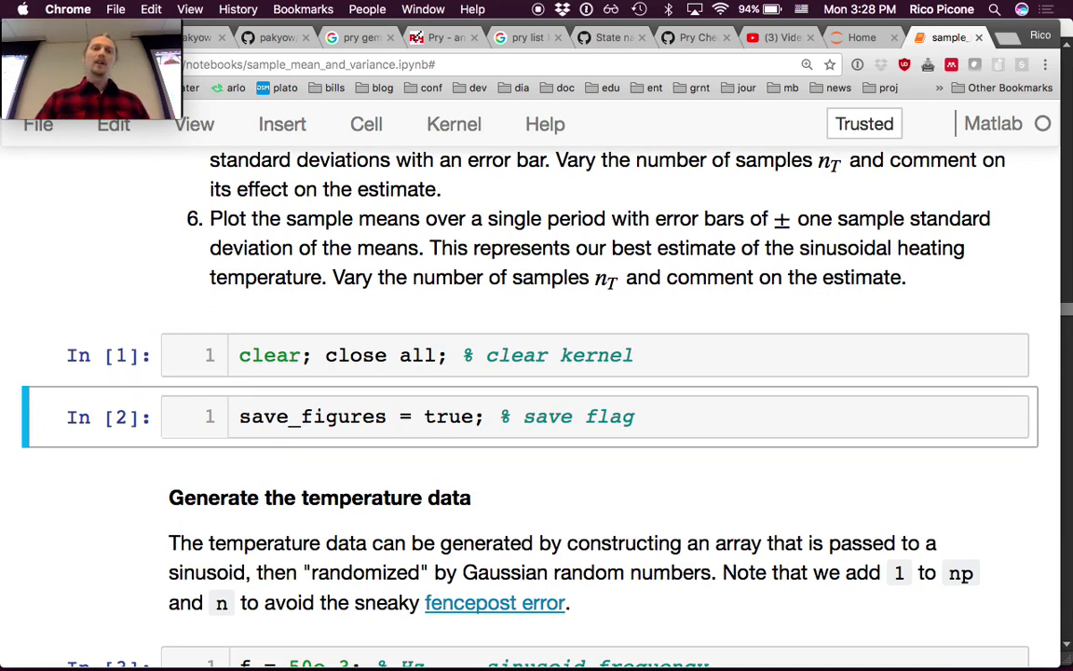